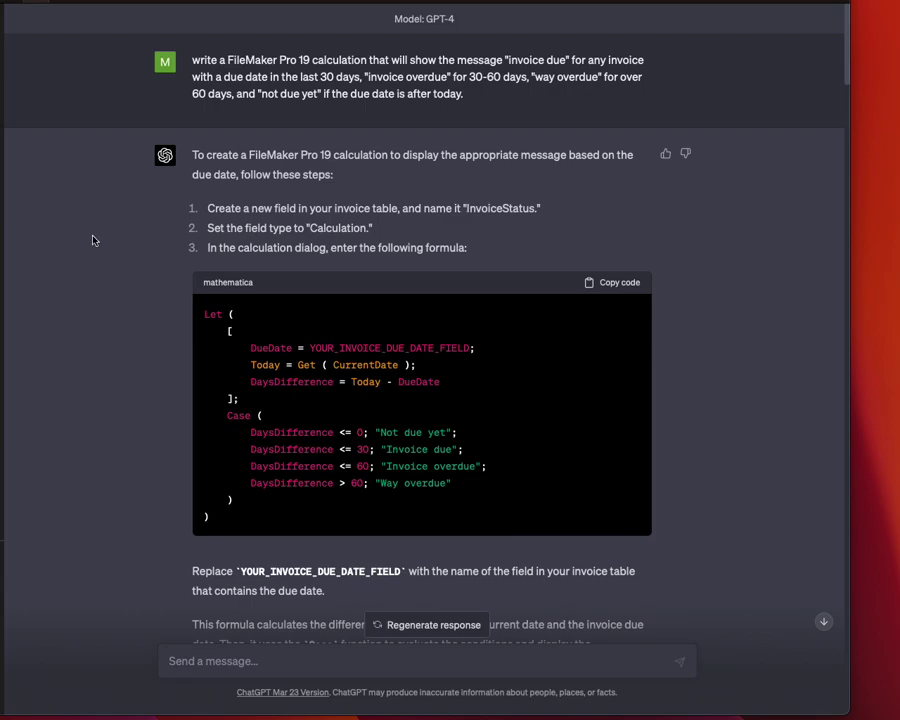
# - Highlight the original FileMaker prompt, then clear the highlight
pyautogui.click(437, 24)
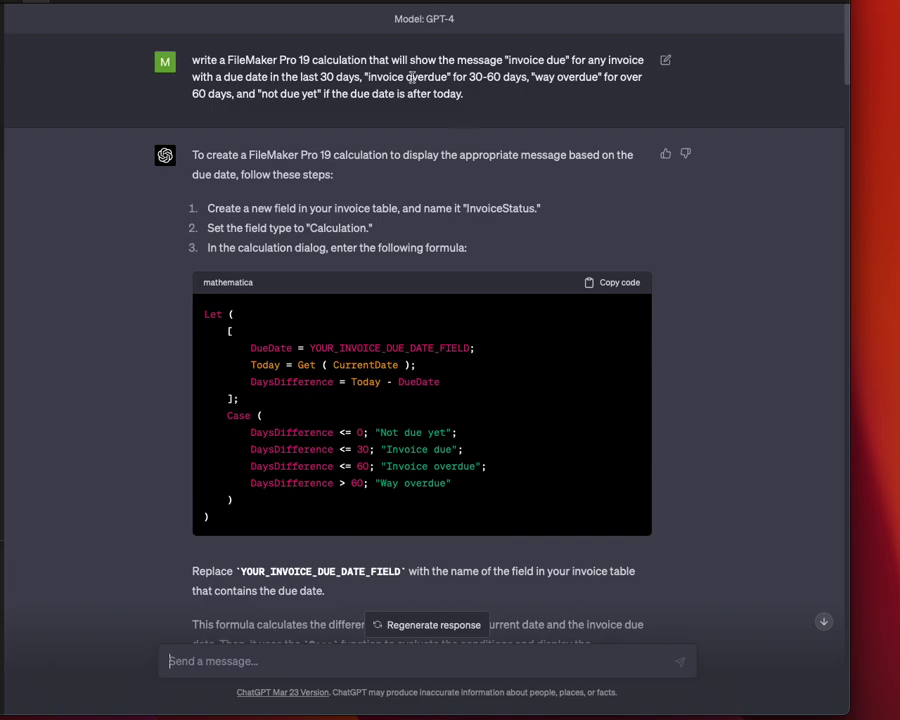
pyautogui.click(193, 60)
pyautogui.moveTo(193, 60); pyautogui.dragTo(466, 92)
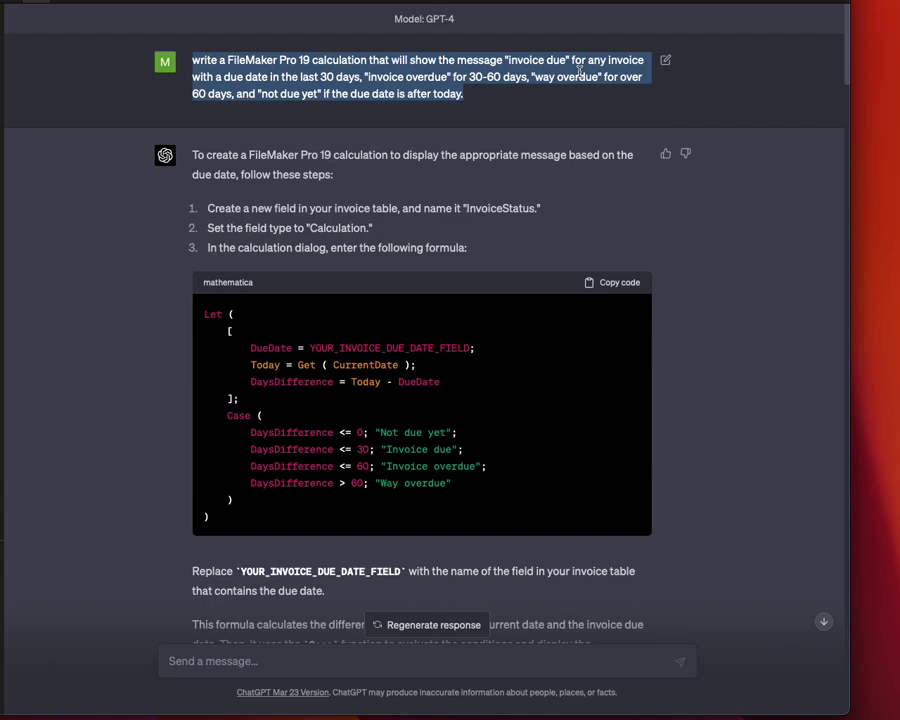
pyautogui.click(486, 86)
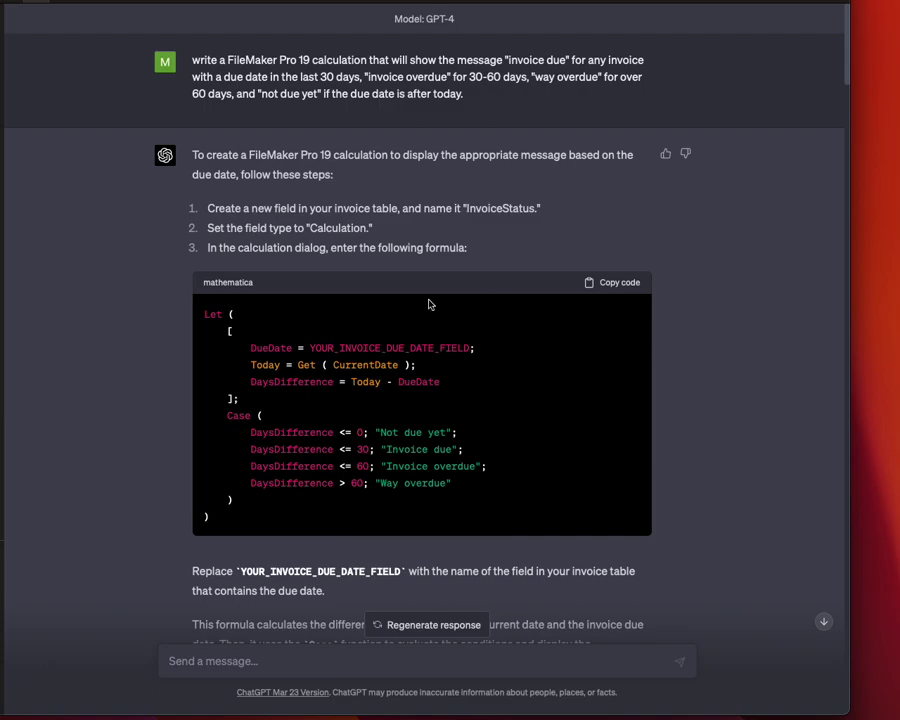
# - Scroll down through the invoice-status answer to its Text result type and save steps
pyautogui.scroll(-2, 305, 305)
pyautogui.scroll(-2, 326, 310)
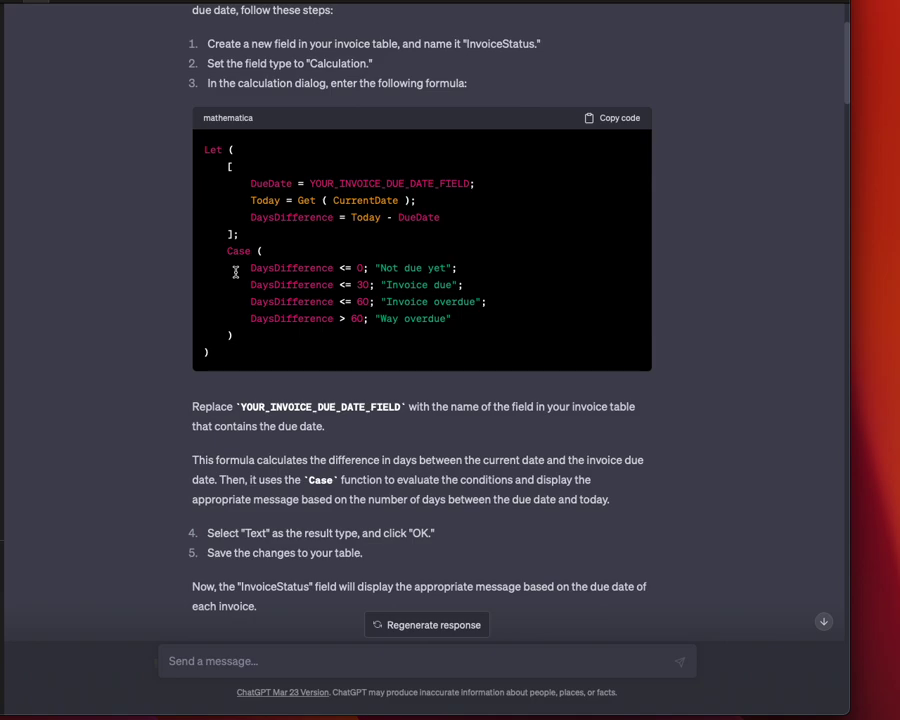
pyautogui.scroll(-5, 202, 279)
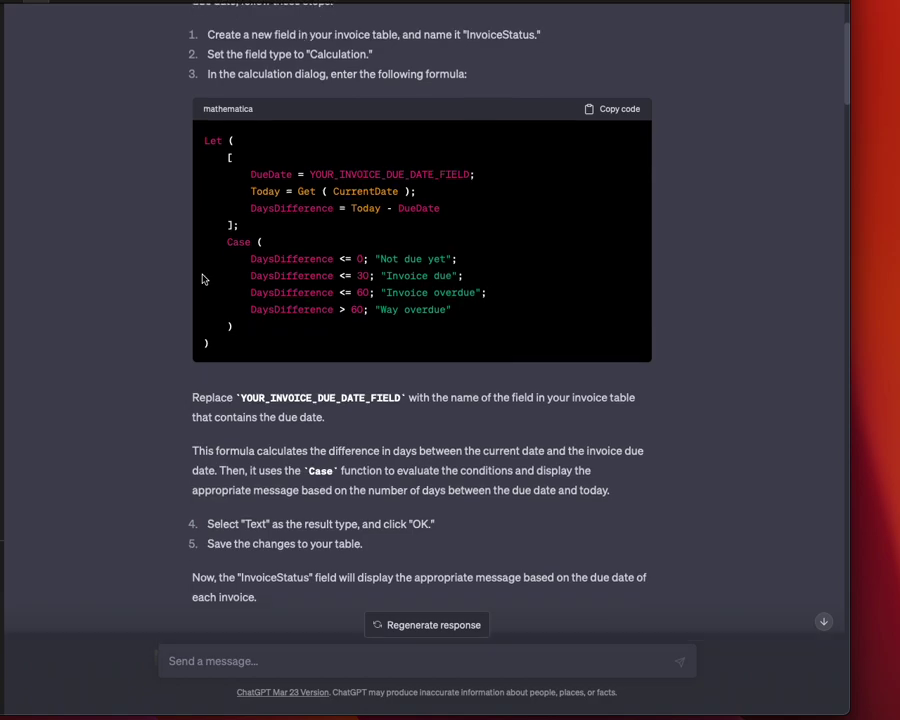
# - Scroll to the Get(SystemPlatform) script's save and OnFirstWindowOpen trigger steps and the wrong-numbers reply
pyautogui.scroll(-5, 200, 279)
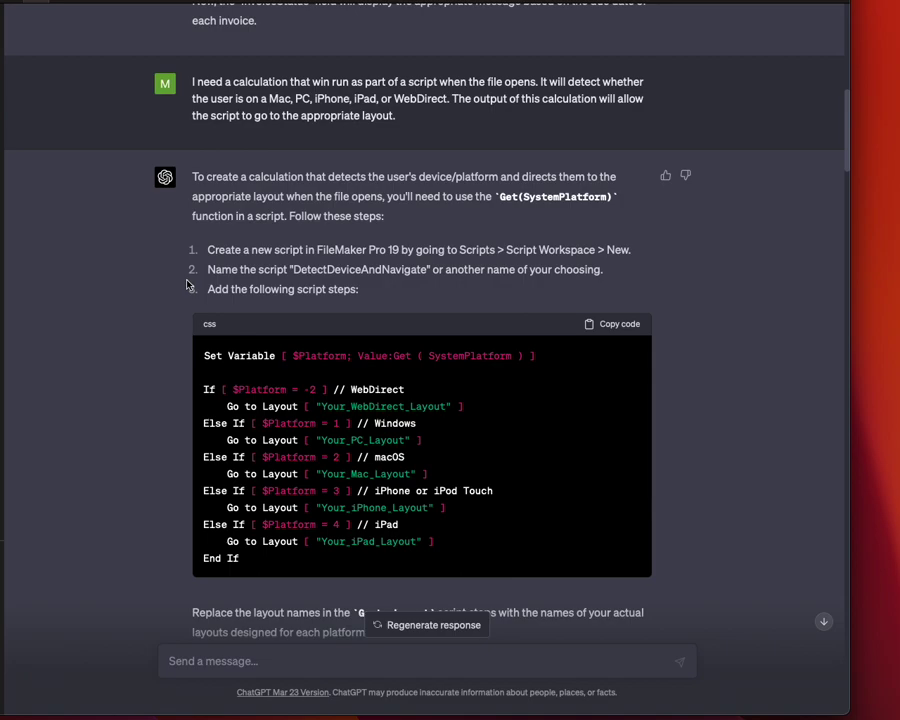
pyautogui.scroll(-5, 186, 285)
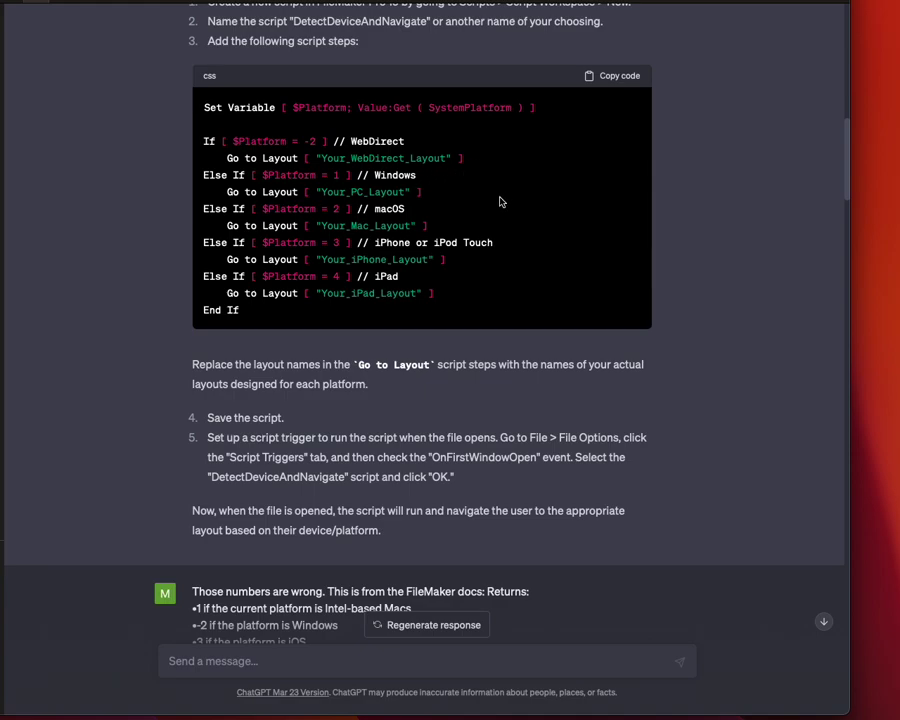
# - Scroll to the corrected script using platform values 4, -2, 1 and 3 and the PerformScriptOnServer question
pyautogui.scroll(-2, 500, 196)
pyautogui.scroll(-10, 502, 197)
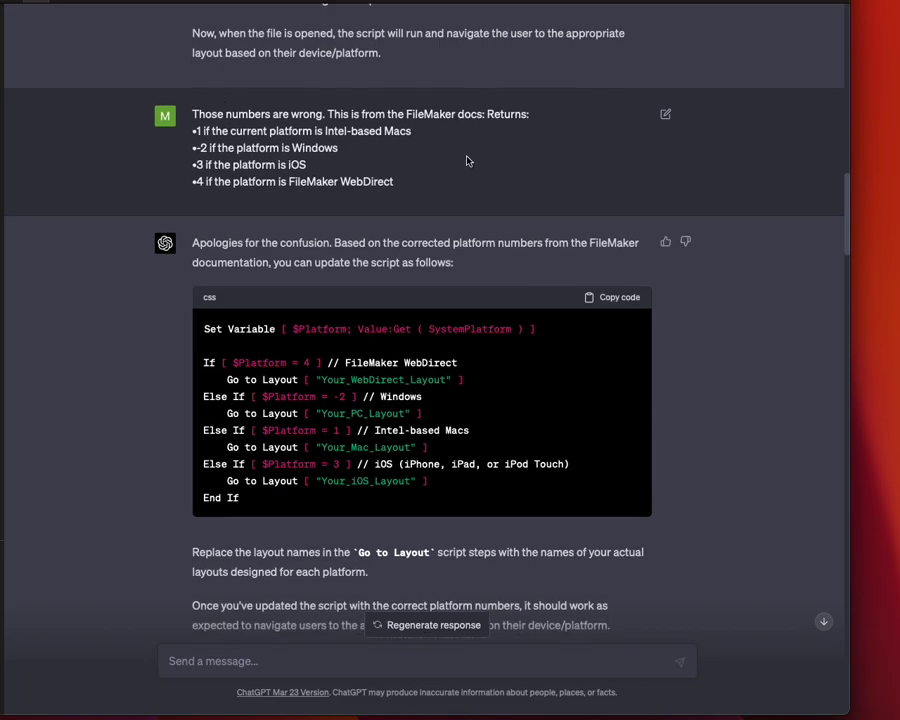
pyautogui.scroll(-4, 466, 158)
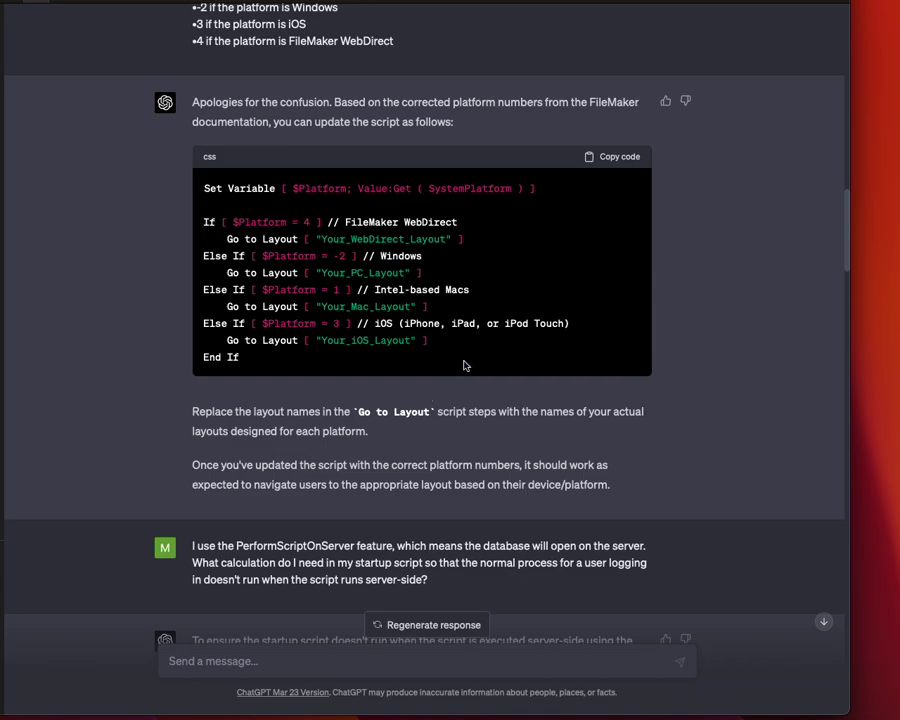
pyautogui.scroll(-1, 462, 364)
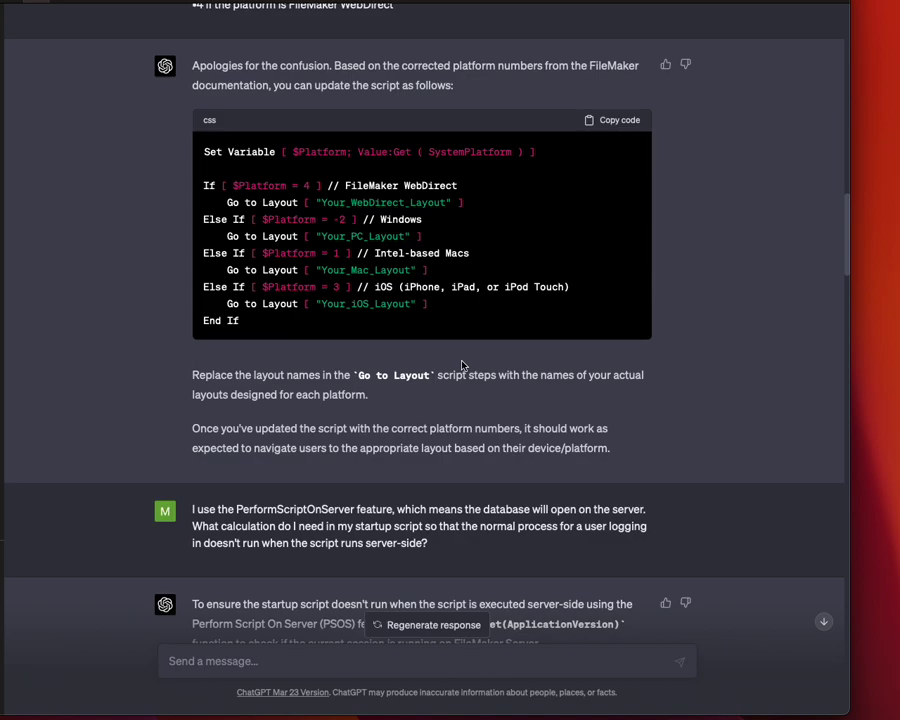
pyautogui.scroll(-1, 424, 332)
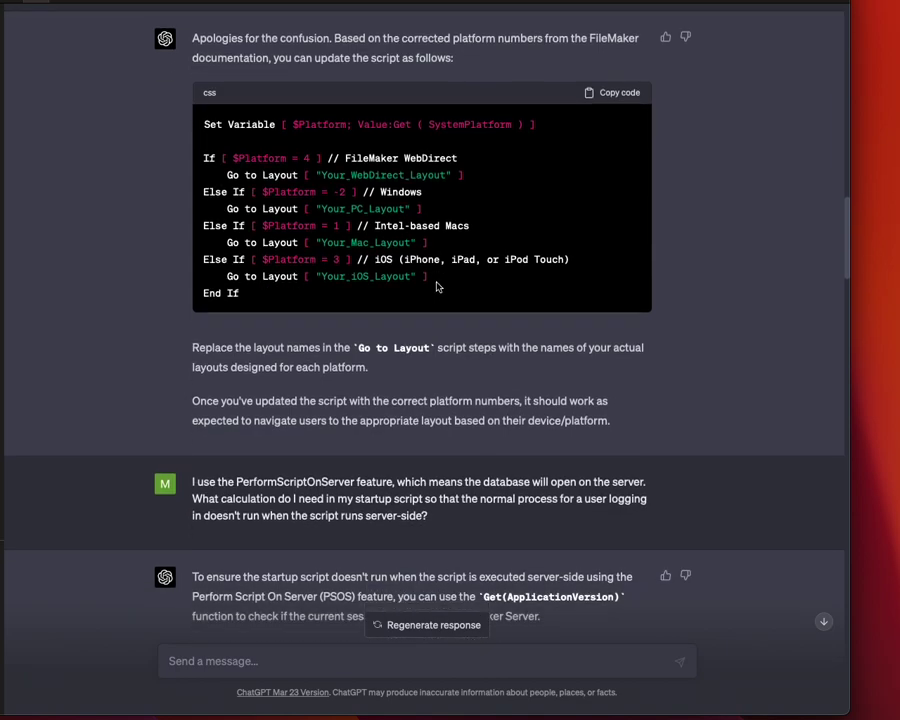
# - Scroll to the server-side code block with the Left(Get(ApplicationVersion); 5) "Server" check
pyautogui.scroll(-10, 436, 287)
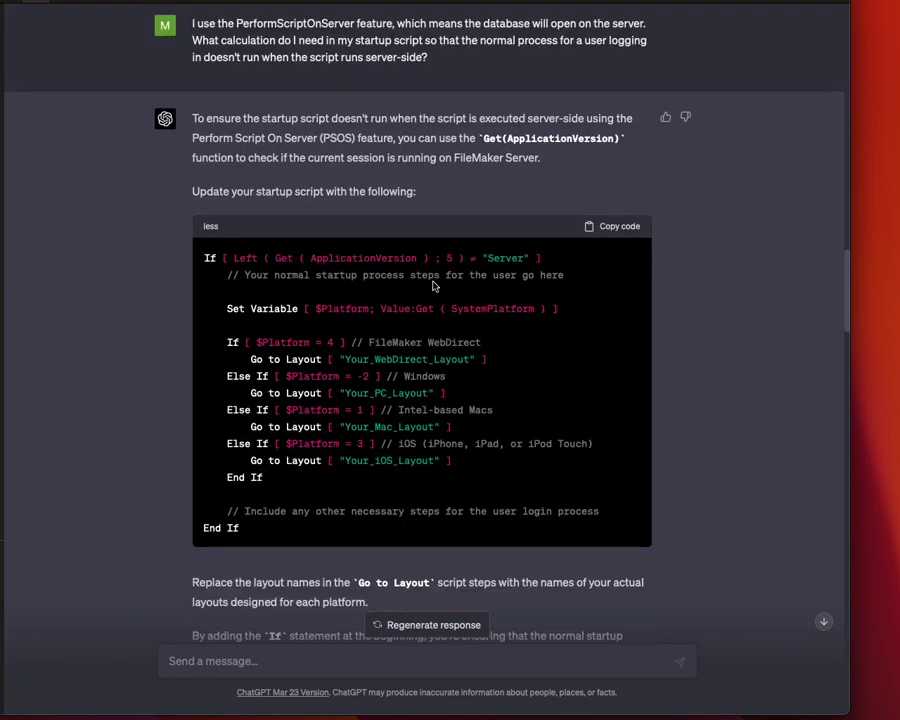
pyautogui.scroll(1, 433, 286)
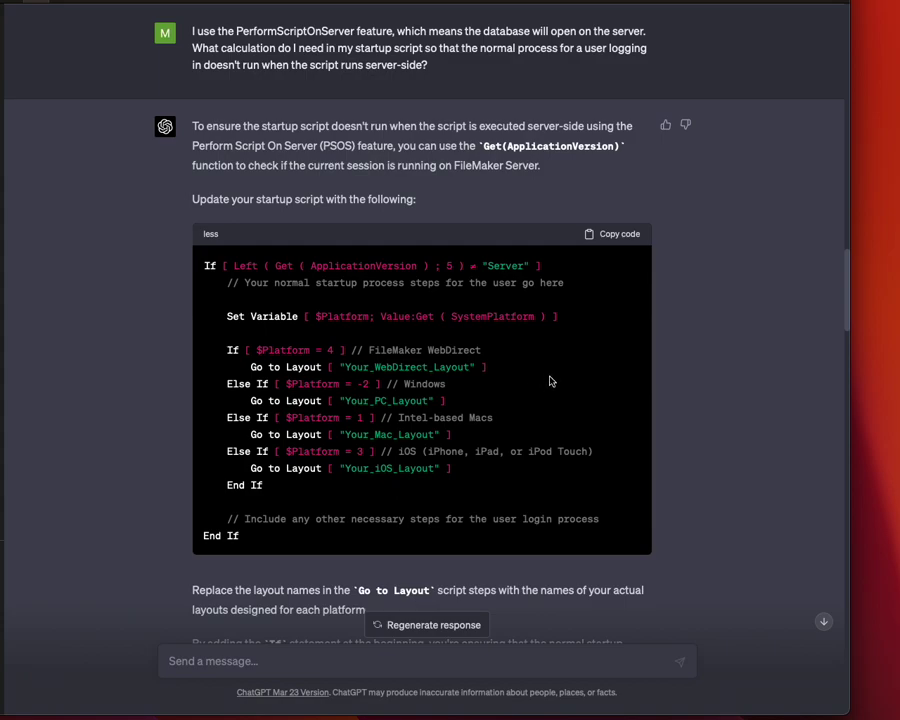
# - Scroll down to the password-hashing question and briefly highlight its ending
pyautogui.scroll(-10, 546, 367)
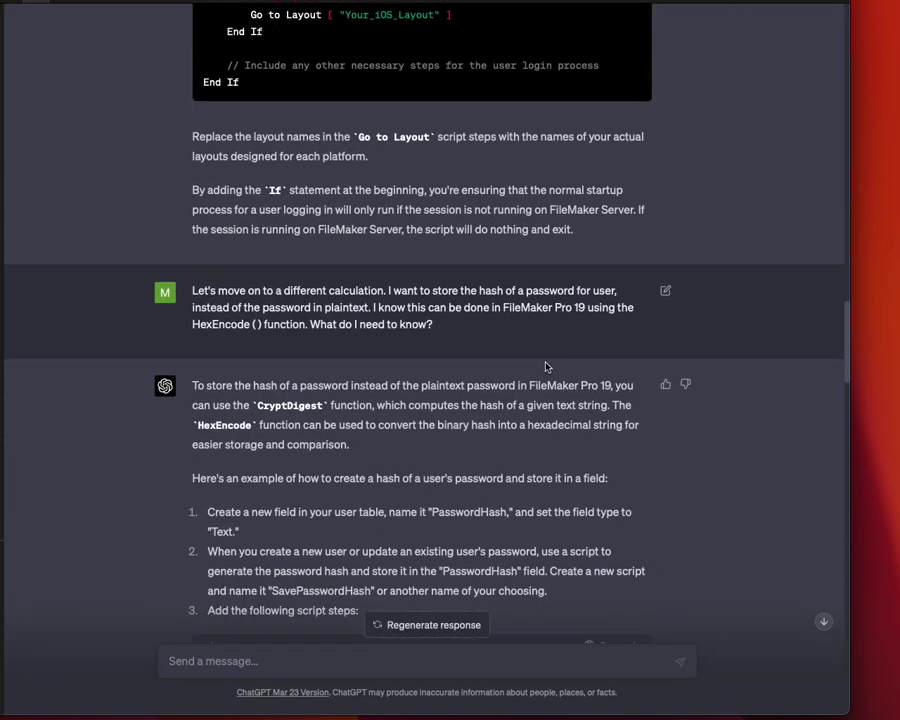
pyautogui.scroll(-2, 546, 367)
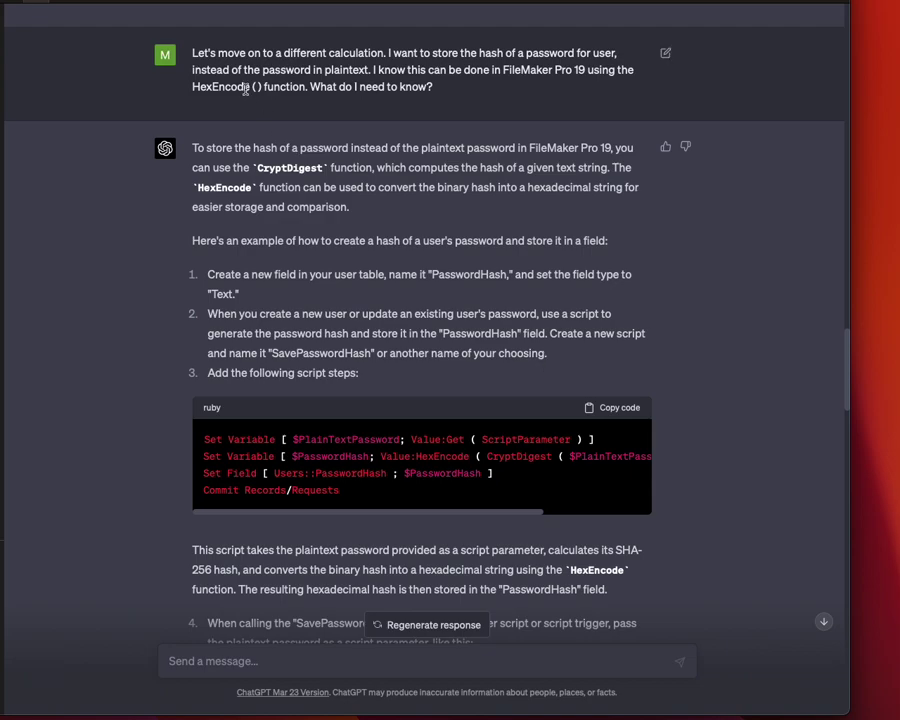
pyautogui.moveTo(247, 86); pyautogui.dragTo(436, 89)
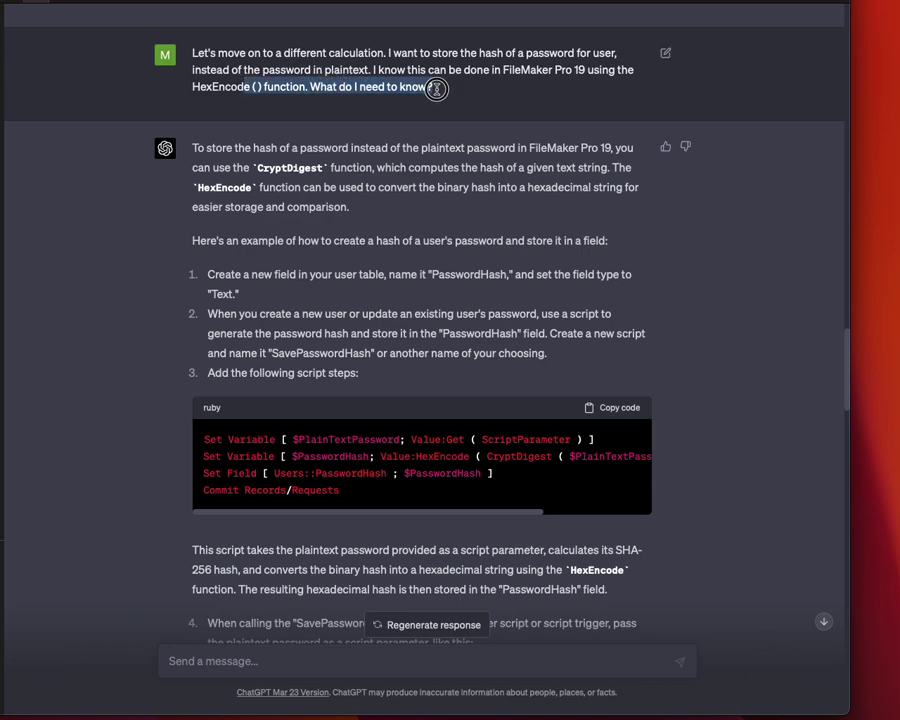
pyautogui.click(502, 92)
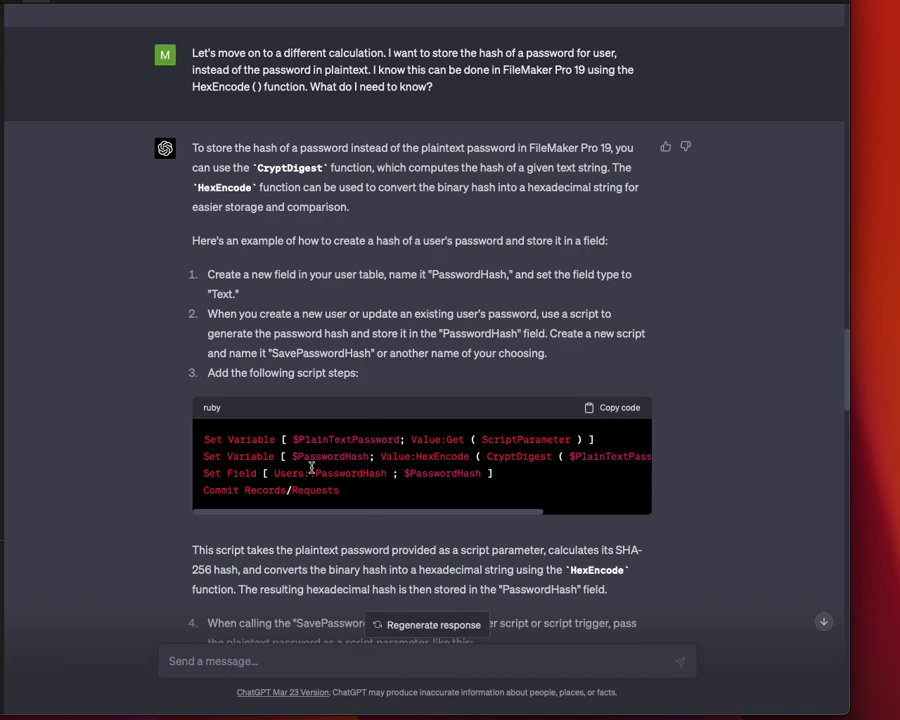
# - Scroll the CryptDigest SHA-256 code block sideways and back, then continue to the ExecuteSQL question
pyautogui.moveTo(369, 506); pyautogui.dragTo(473, 537)
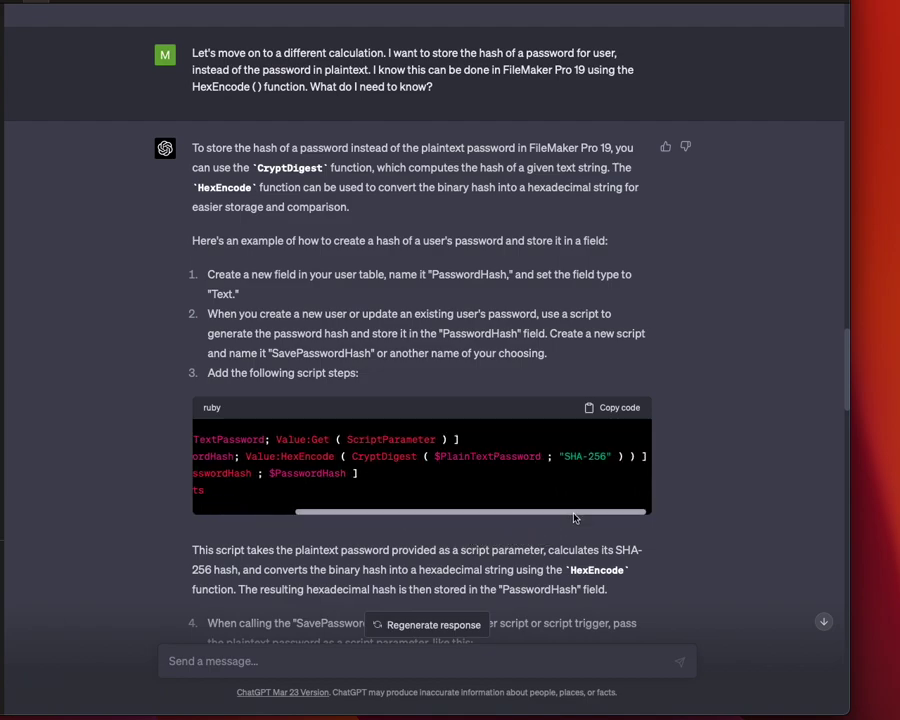
pyautogui.hscroll(1, 532, 505)
pyautogui.hscroll(-5, 400, 465)
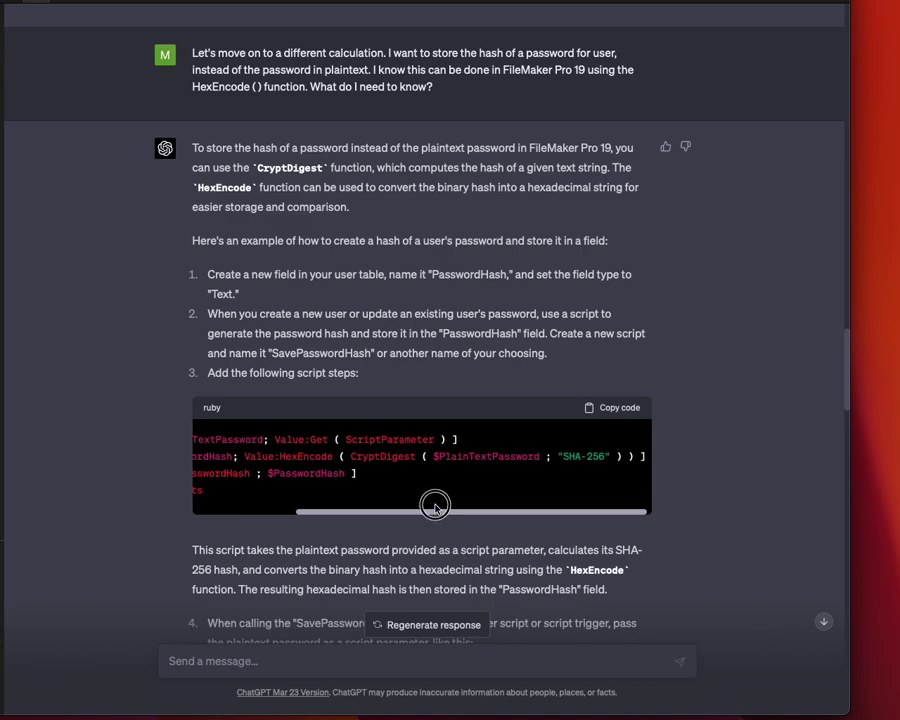
pyautogui.scroll(-5, 343, 434)
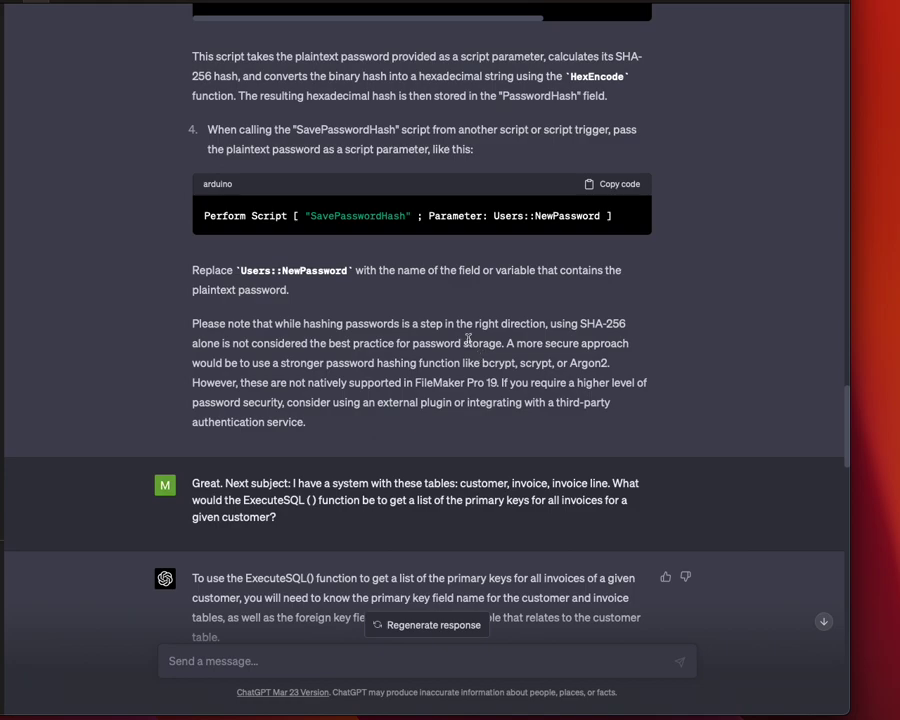
# - Scroll through the ExecuteSQL InvoiceID WHERE CustomerID_fk = ? answer to the products question
pyautogui.scroll(-3, 467, 338)
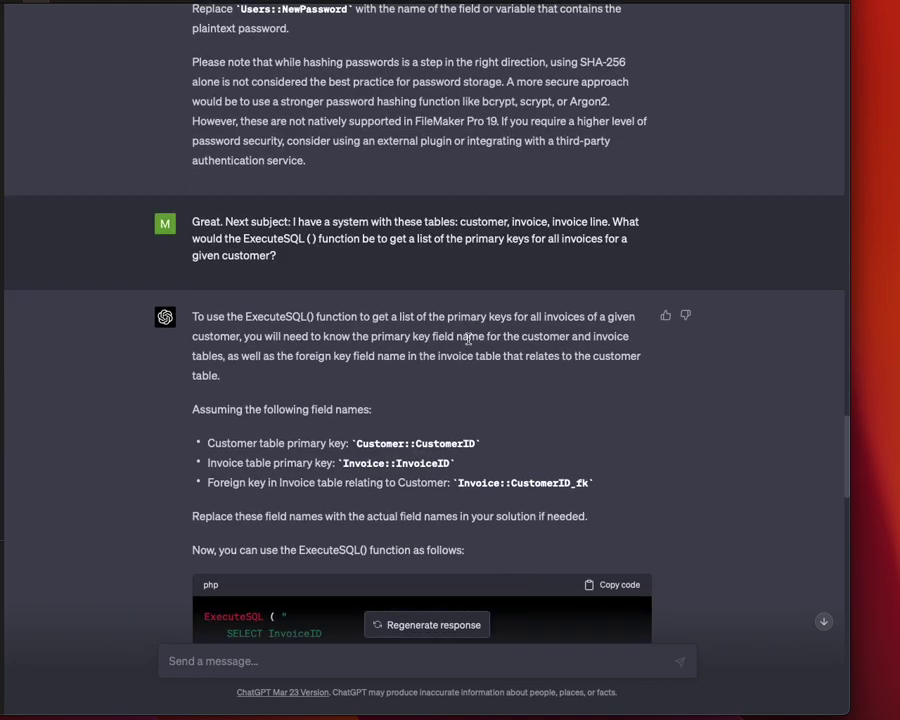
pyautogui.scroll(-2, 467, 338)
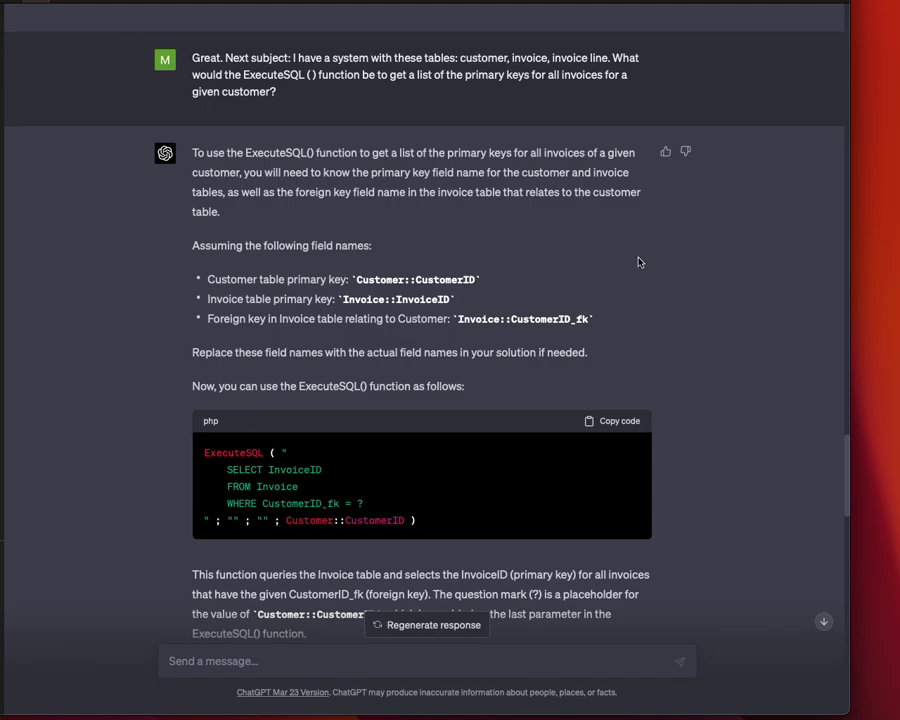
pyautogui.scroll(-3, 639, 262)
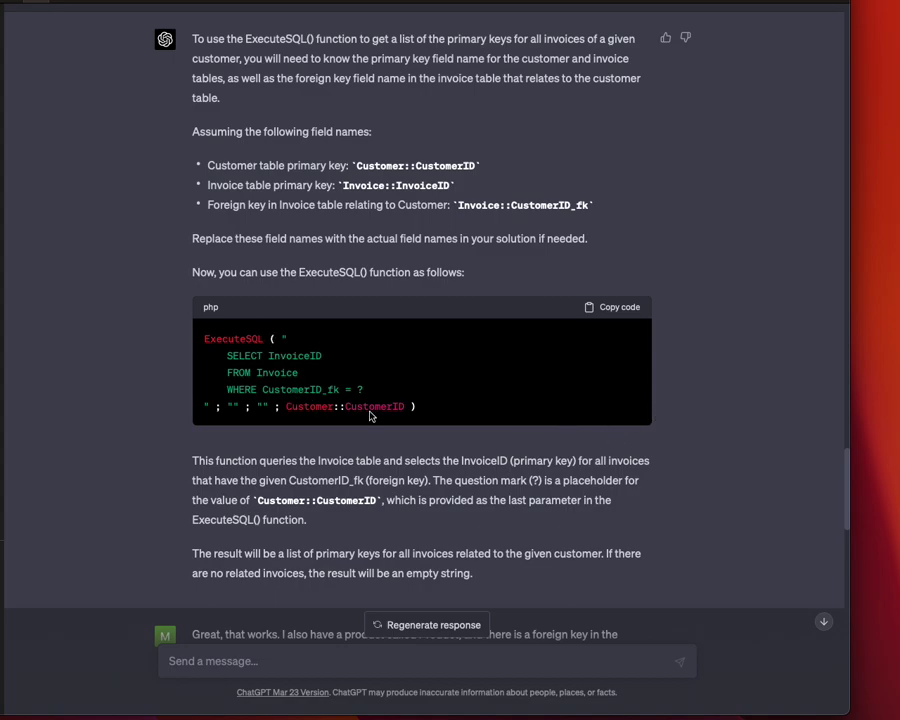
pyautogui.scroll(-1, 514, 375)
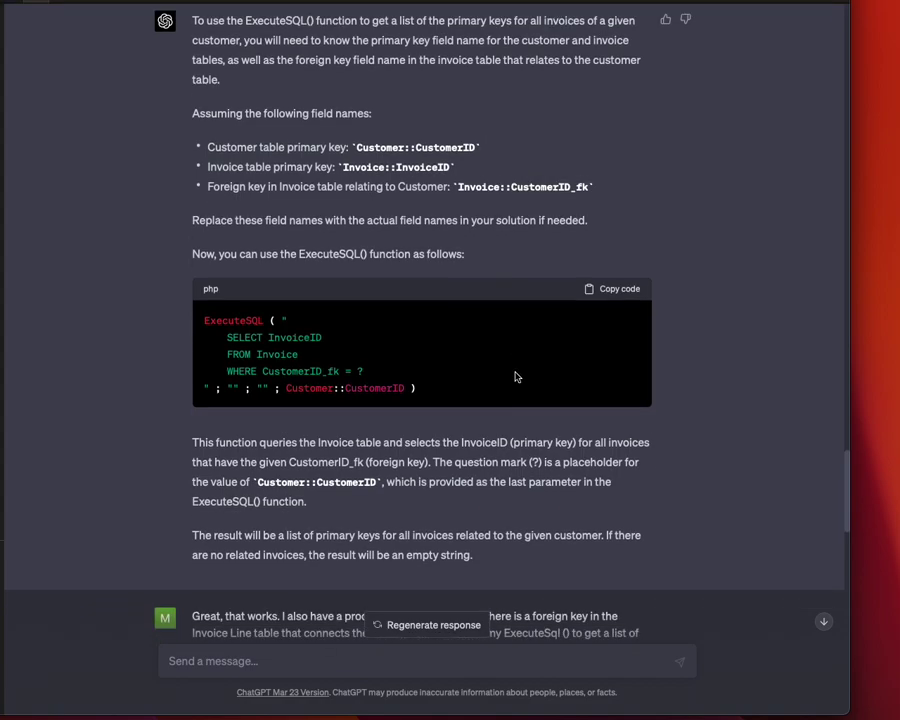
pyautogui.scroll(-6, 493, 362)
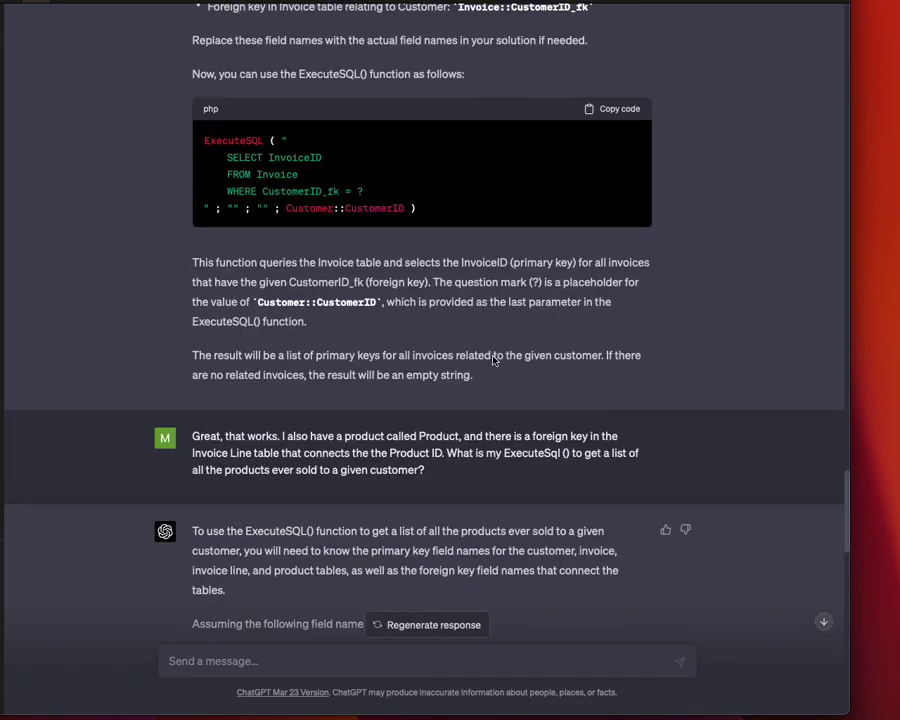
# - Scroll to the products answer's assumed key field names and SELECT DISTINCT p.ProductID query
pyautogui.scroll(-2, 493, 357)
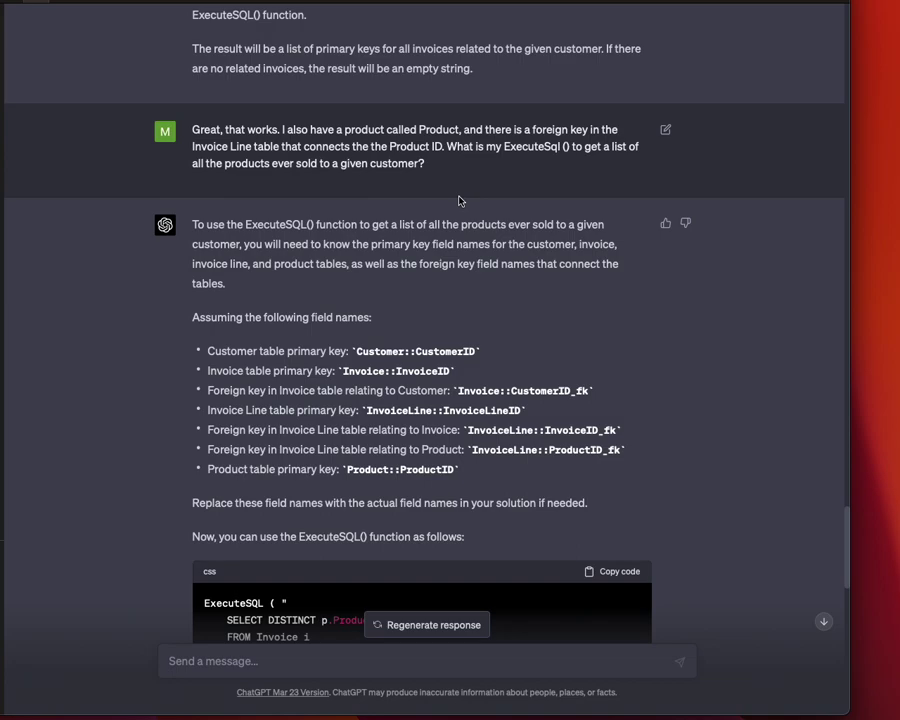
pyautogui.scroll(-2, 470, 220)
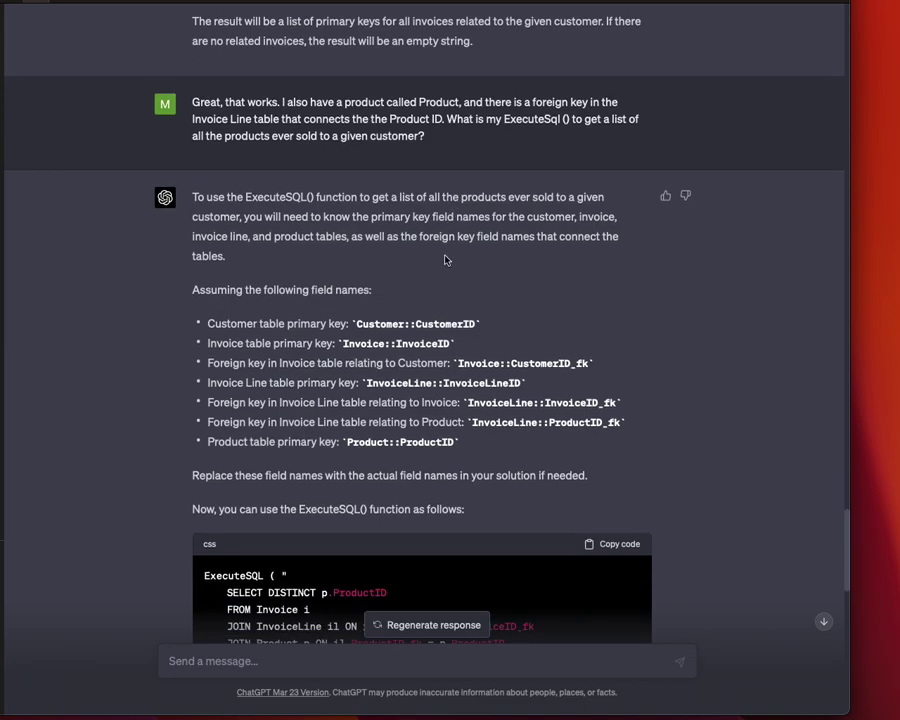
# - Scroll past the user's working query to ChatGPT's summarized Inv__Invoice, InvoiceLines and PROD__Product query
pyautogui.scroll(-5, 493, 252)
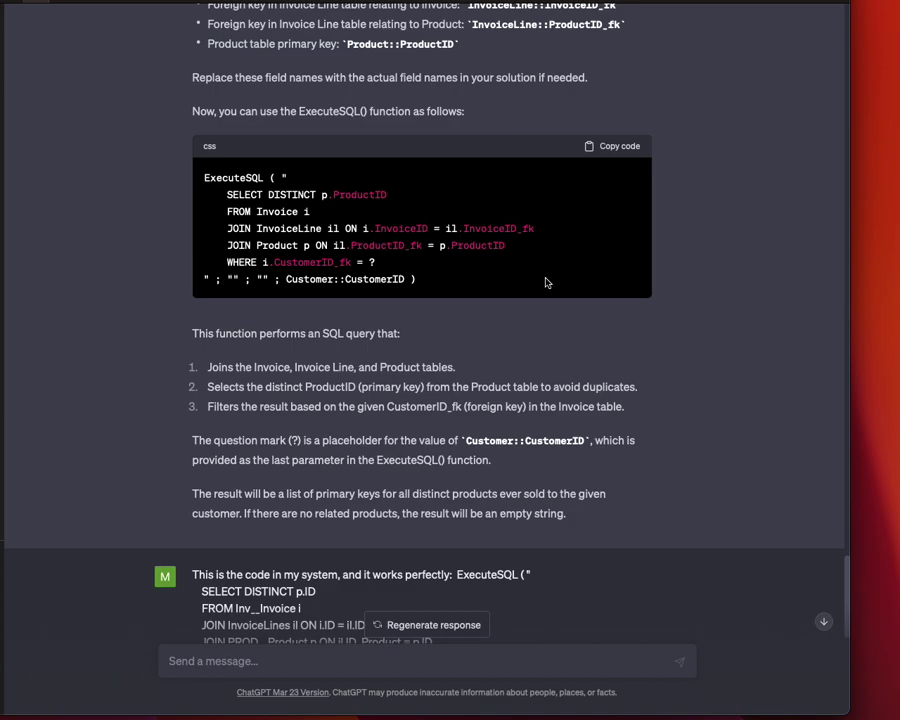
pyautogui.scroll(-1, 546, 275)
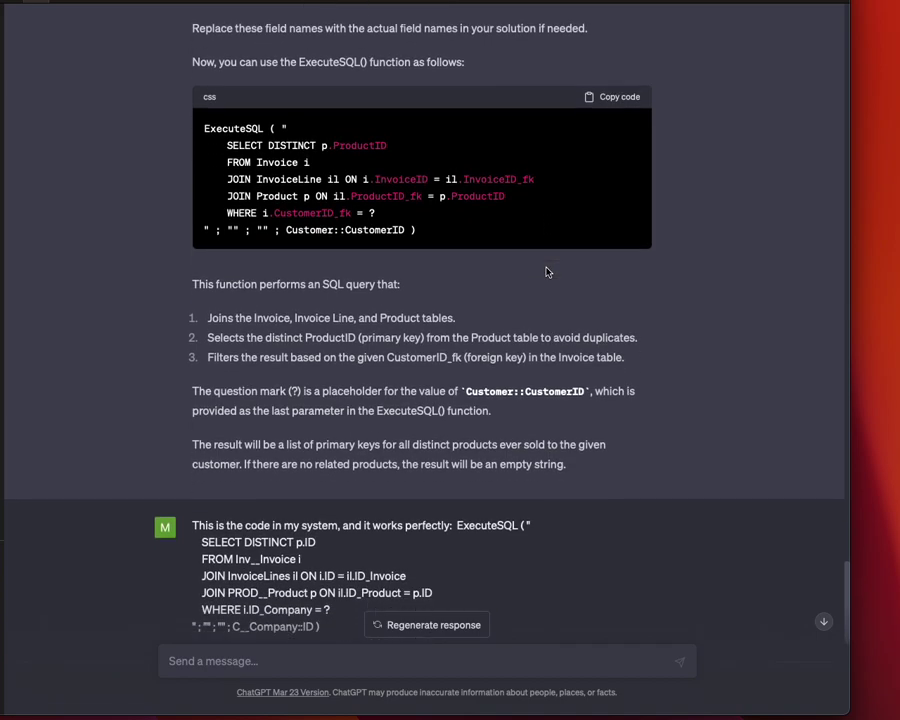
pyautogui.scroll(-2, 546, 272)
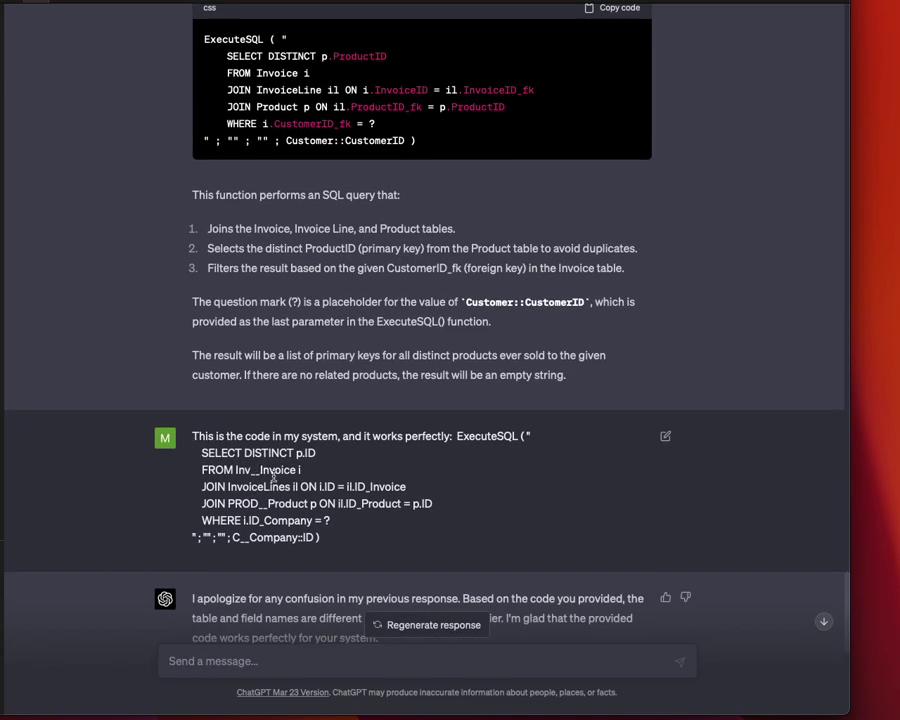
pyautogui.scroll(-2, 420, 470)
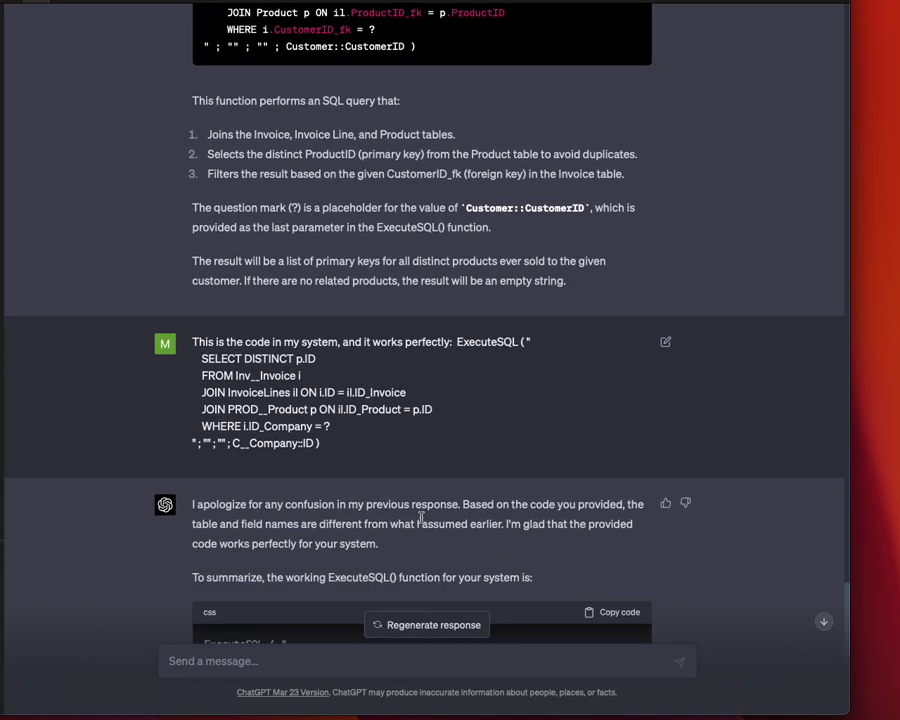
pyautogui.scroll(-1, 421, 517)
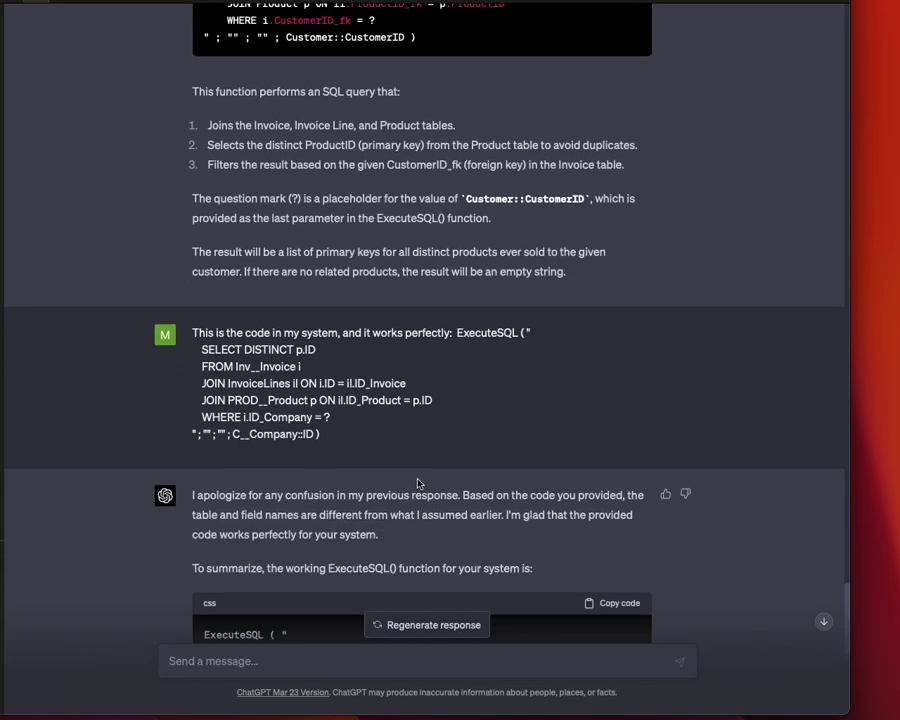
pyautogui.scroll(-2, 418, 510)
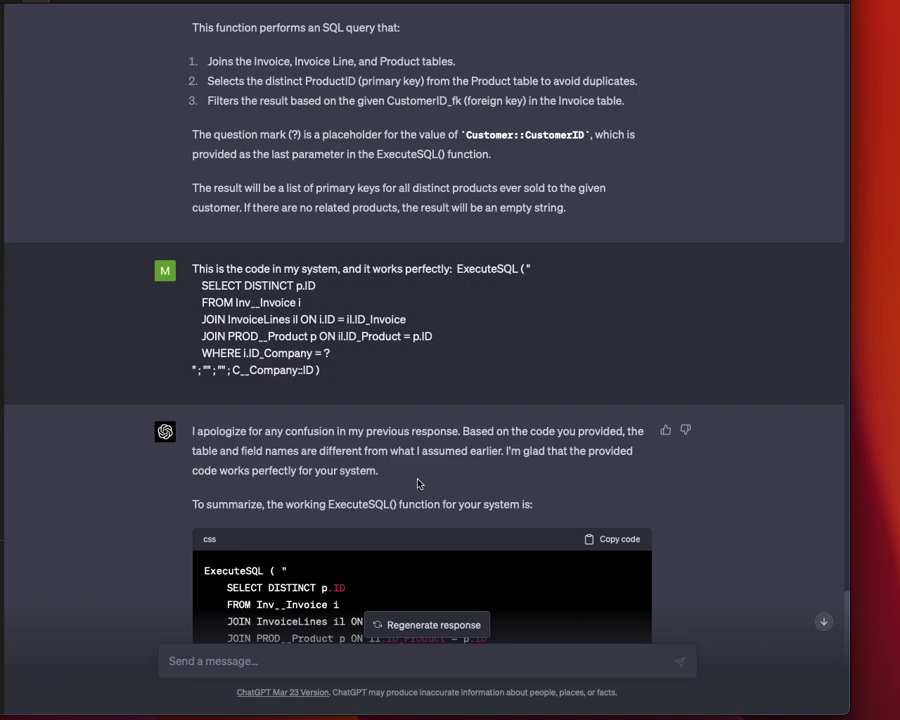
pyautogui.scroll(-2, 665, 510)
pyautogui.scroll(-5, 672, 516)
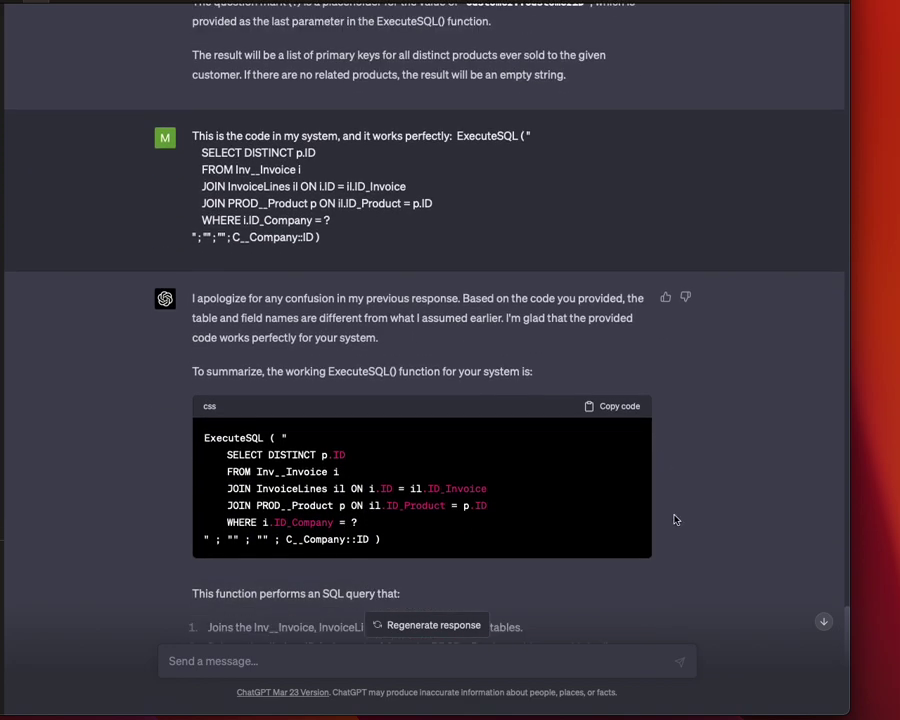
pyautogui.scroll(-1, 675, 520)
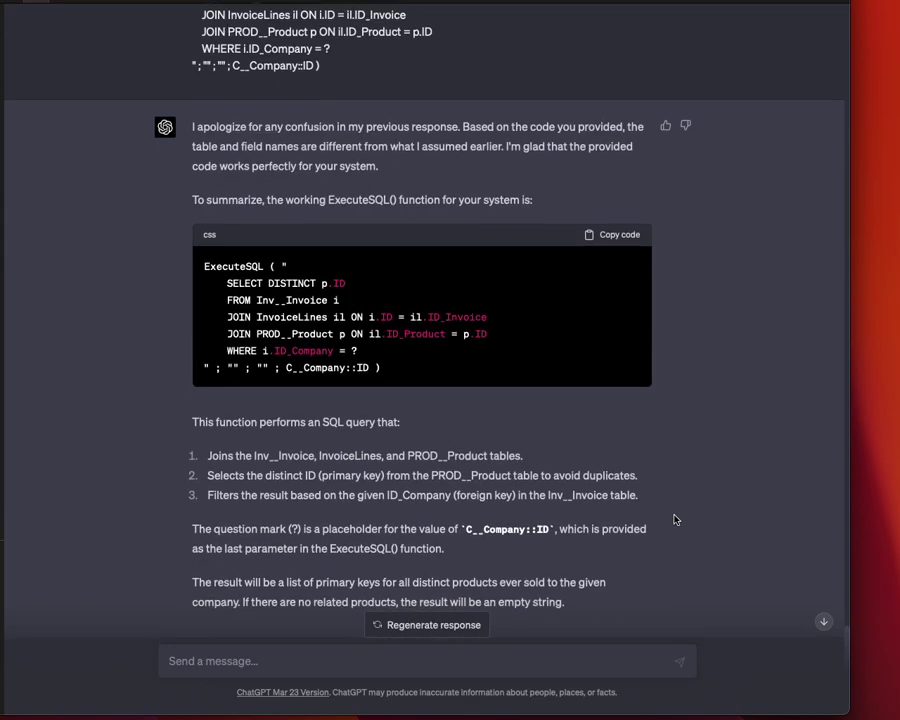